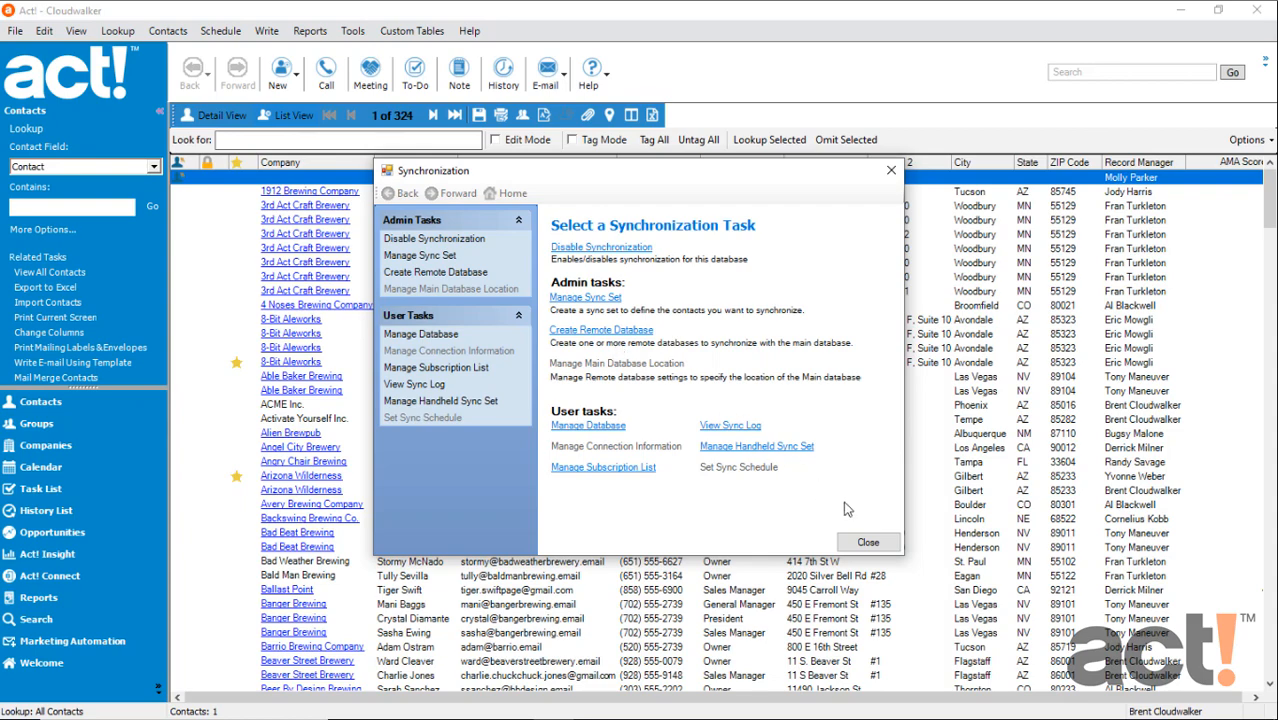
Close the Synchronization window and exit Act!
left_click(872, 542)
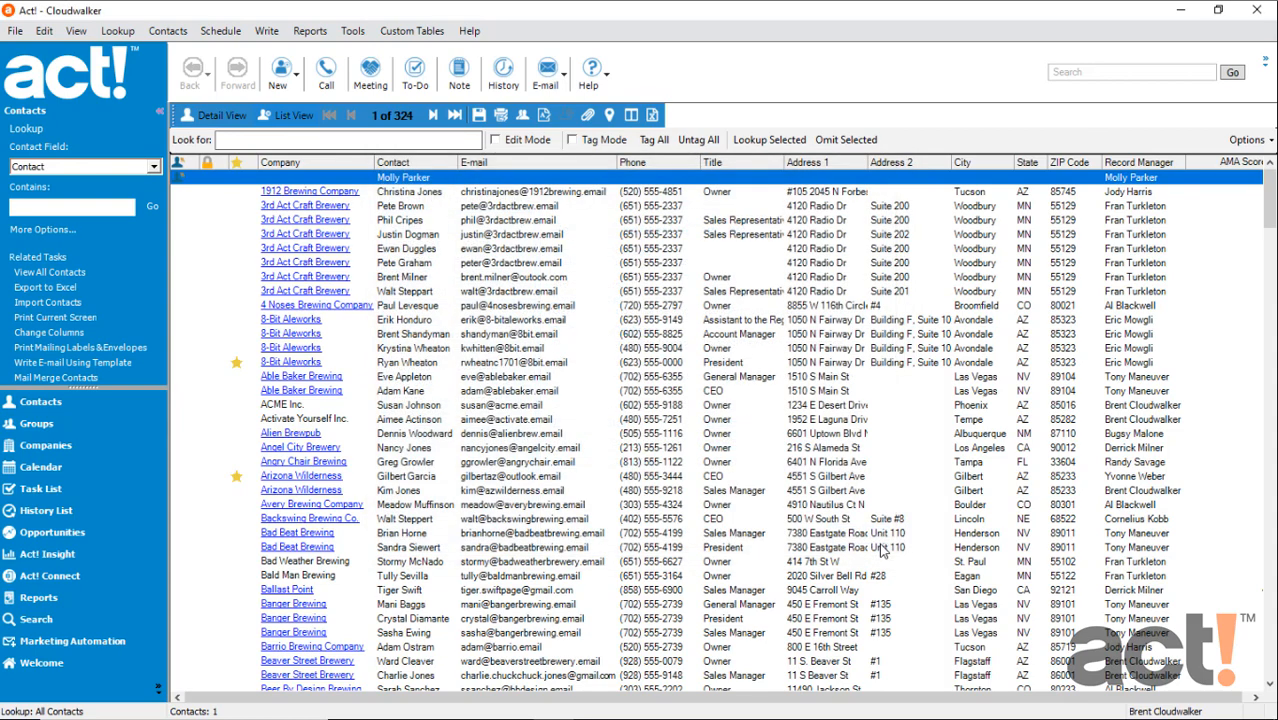
left_click(15, 31)
left_click(88, 386)
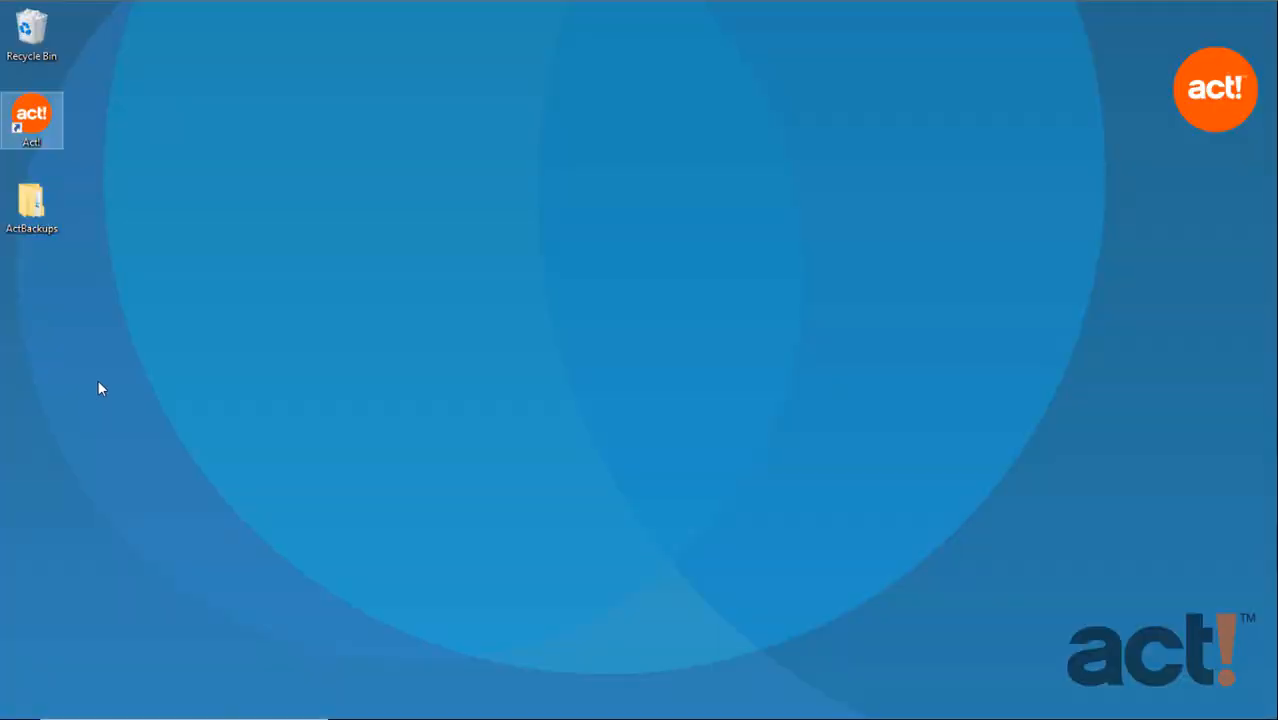
Relaunch Act! as administrator and log on to the Cloudwalker database with the remembered credentials
right_click(39, 119)
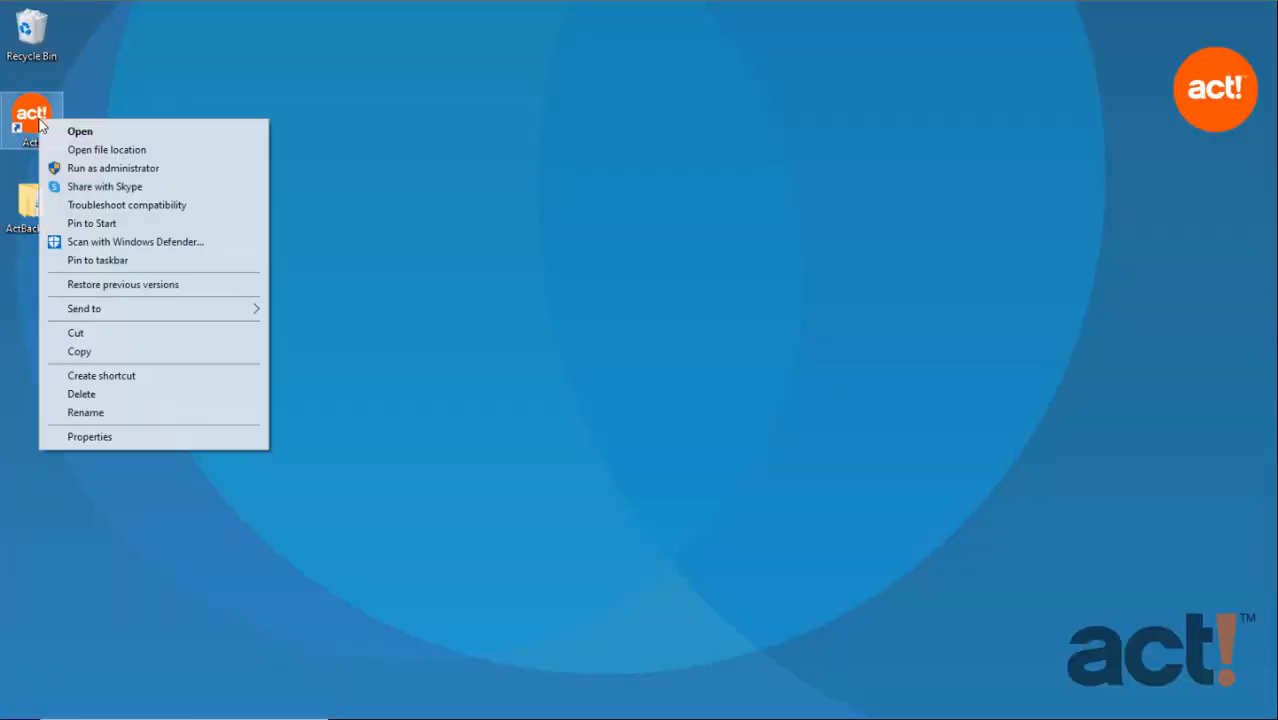
left_click(90, 168)
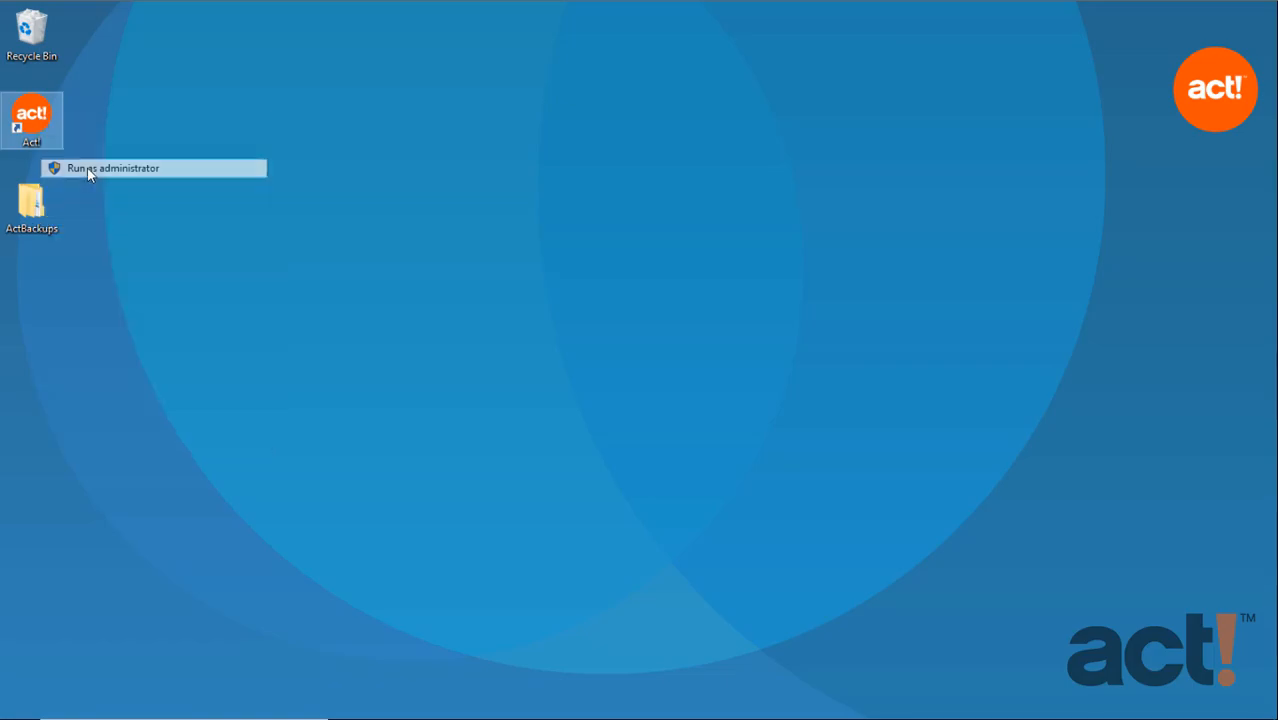
left_click(545, 485)
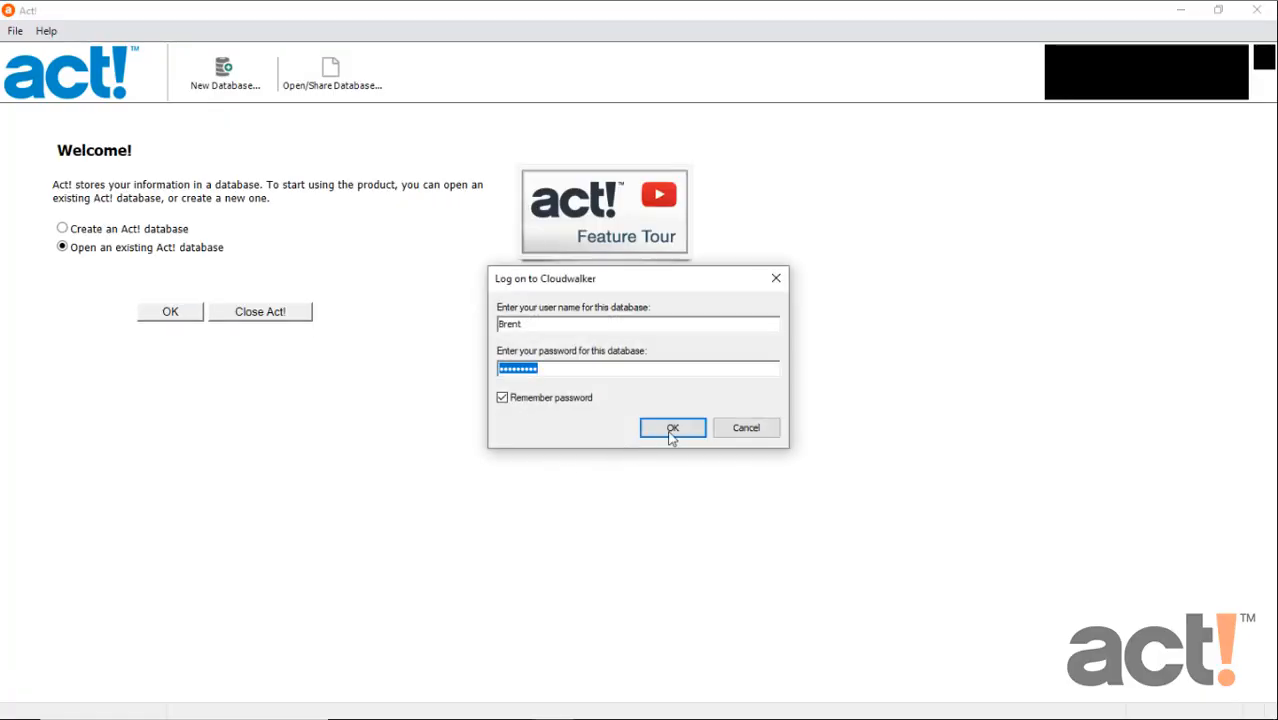
left_click(673, 429)
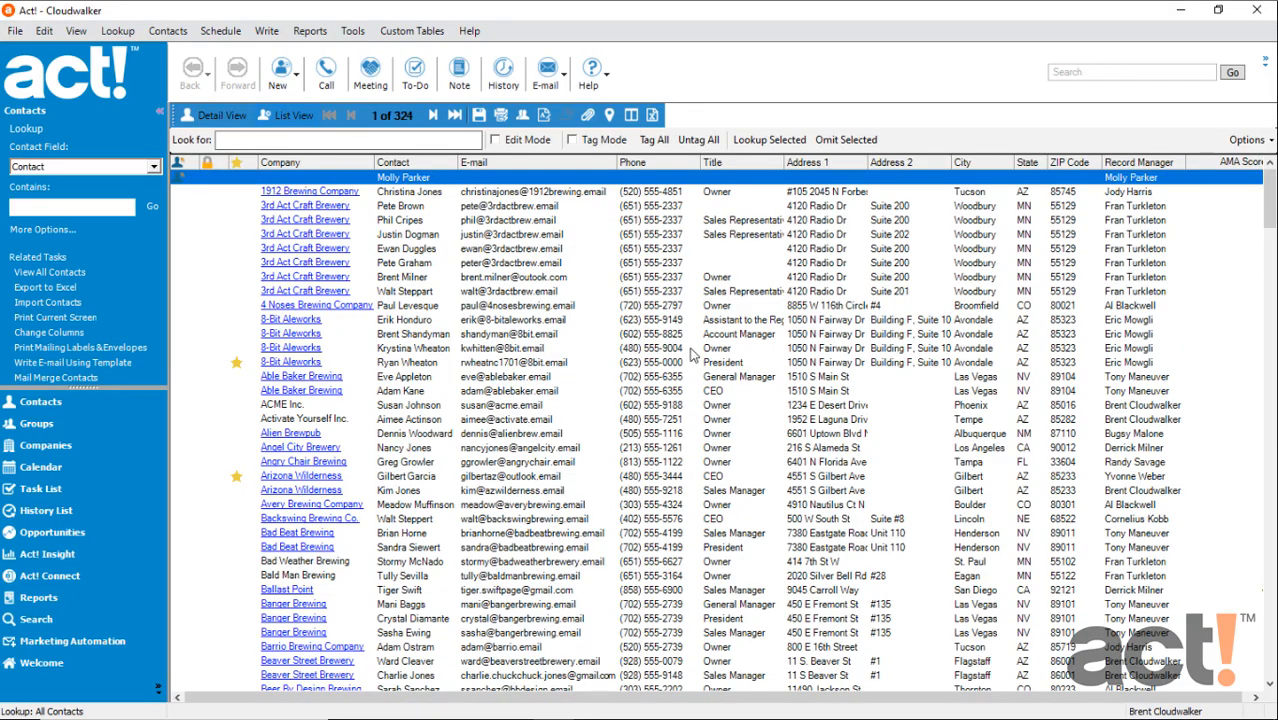
Open the Synchronization Panel and start creating a single remote database
left_click(353, 31)
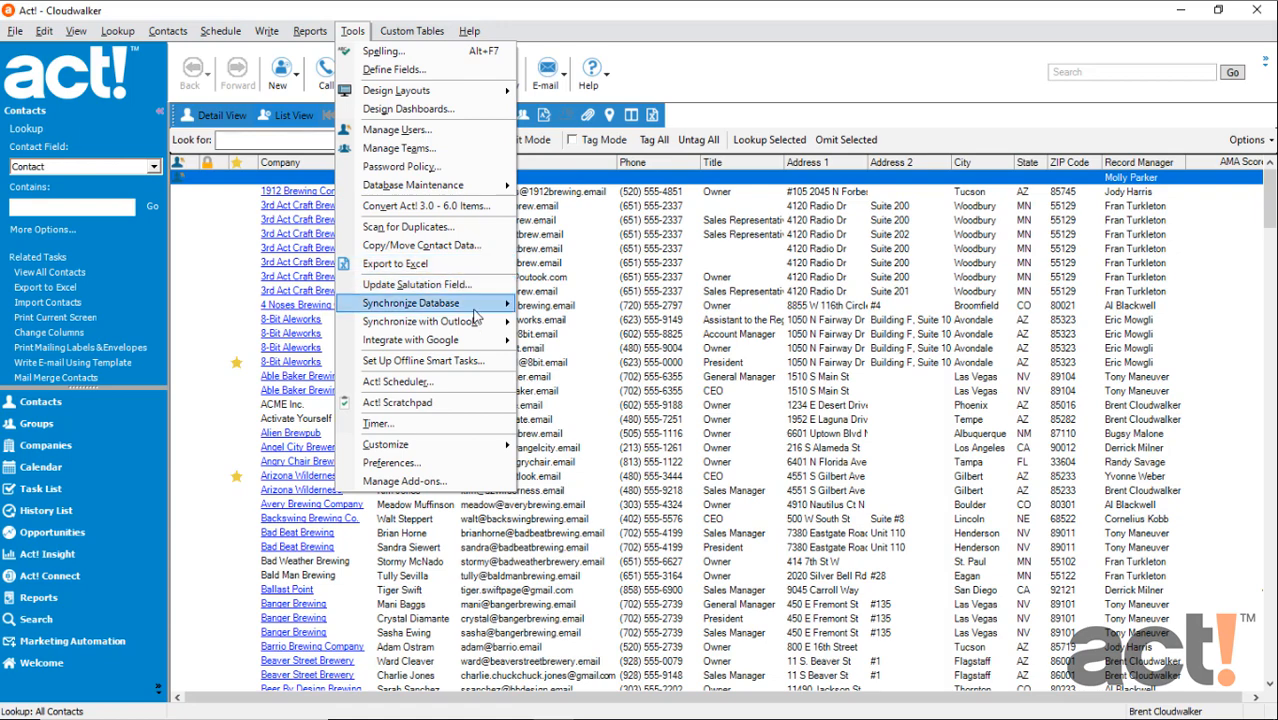
mouse_move(473, 308)
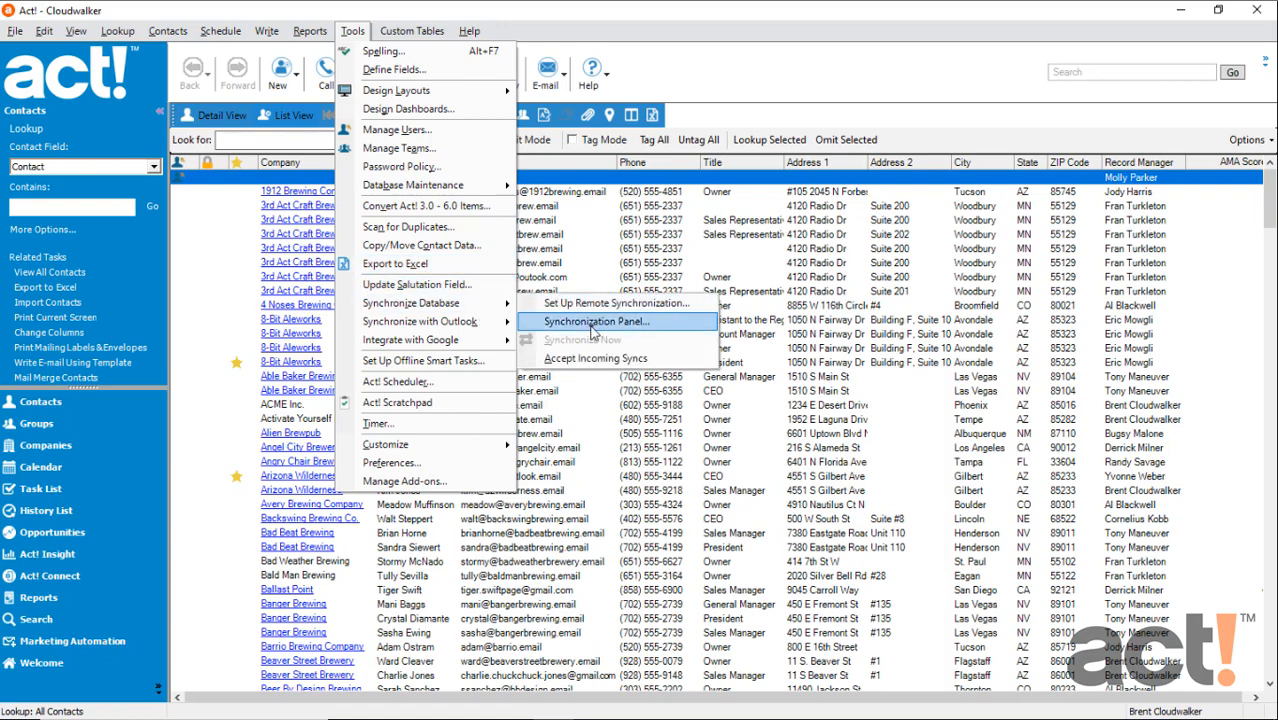
left_click(656, 328)
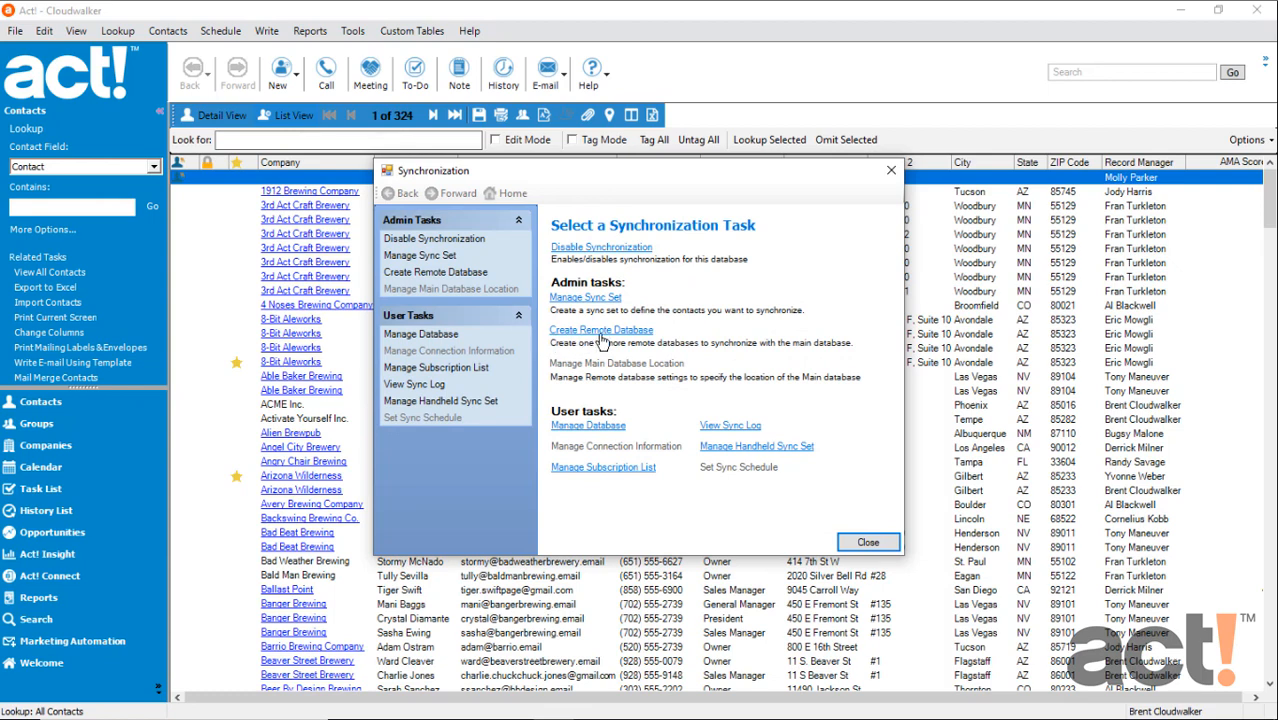
left_click(600, 336)
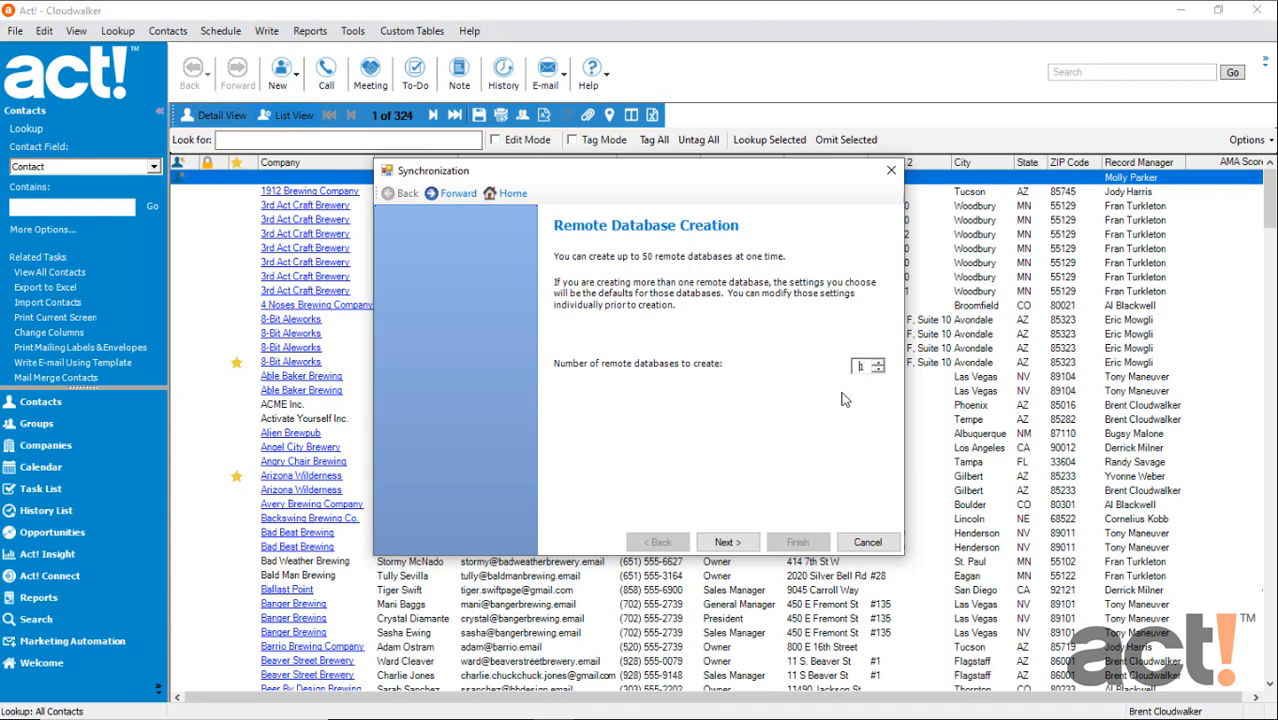
left_click(735, 543)
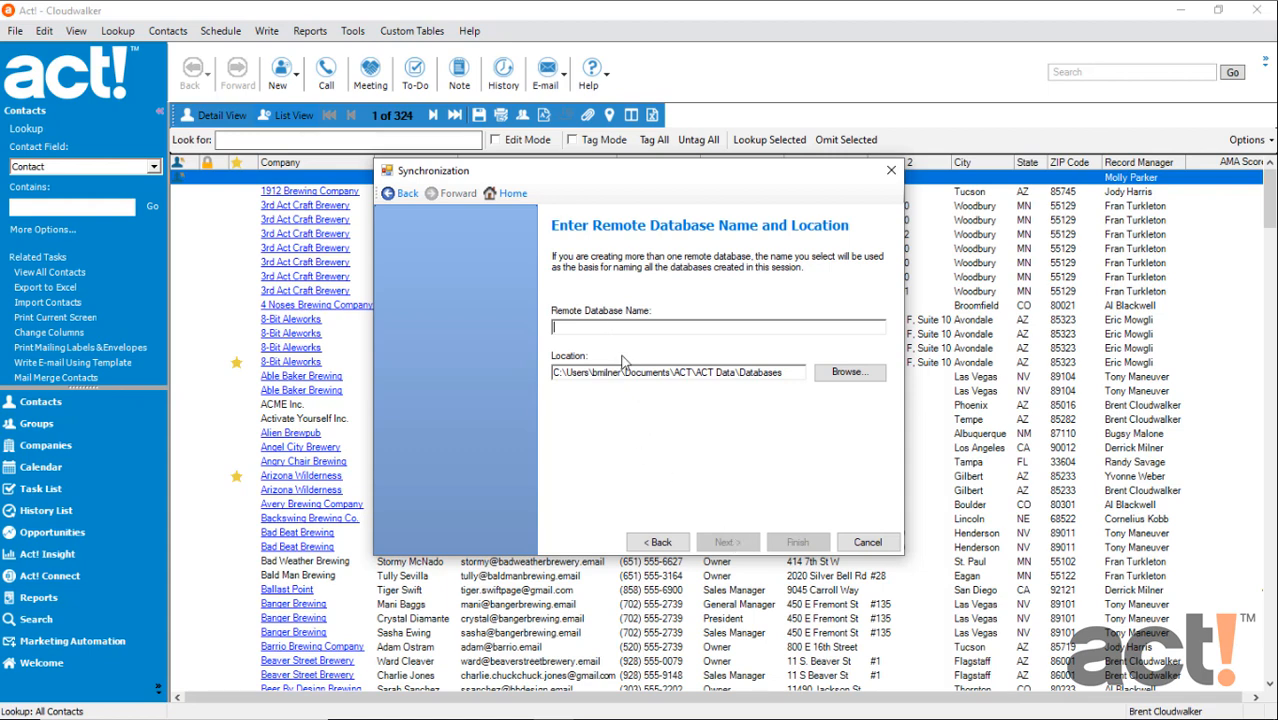
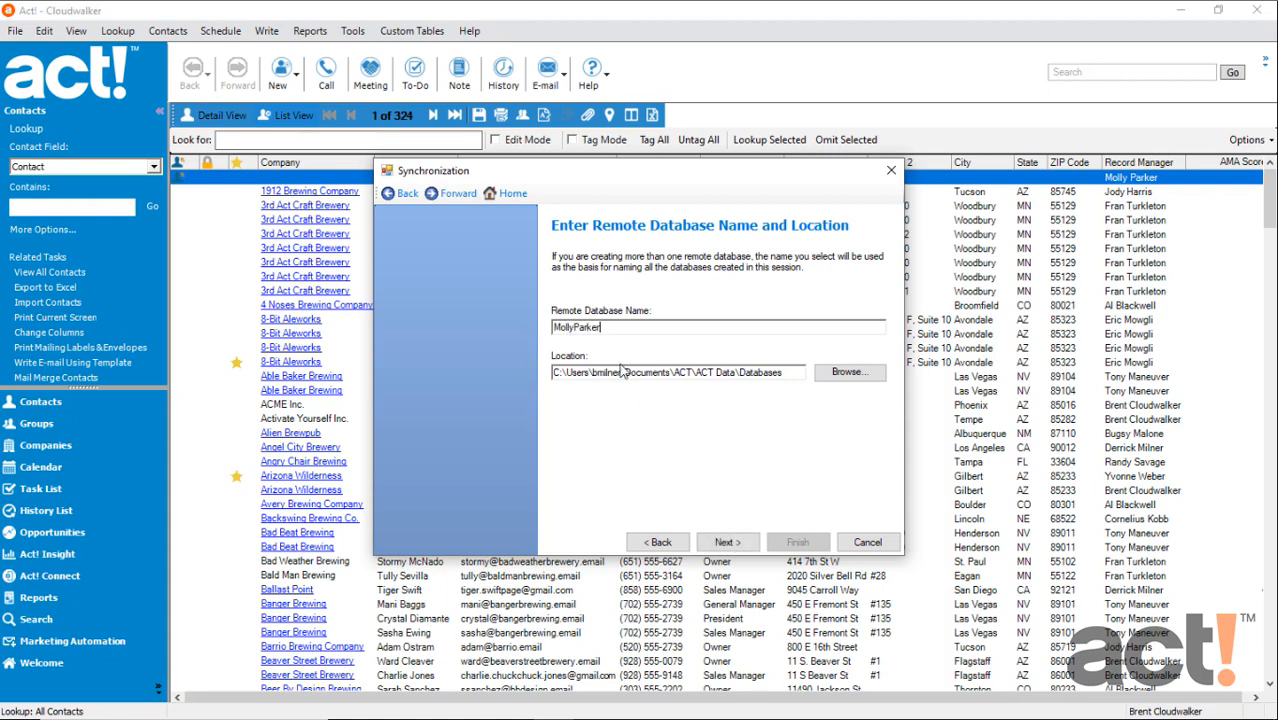
Name the remote database after its user and set its location to a new folder named Sync on Local Disk (C:)
left_click(862, 378)
left_click(583, 356)
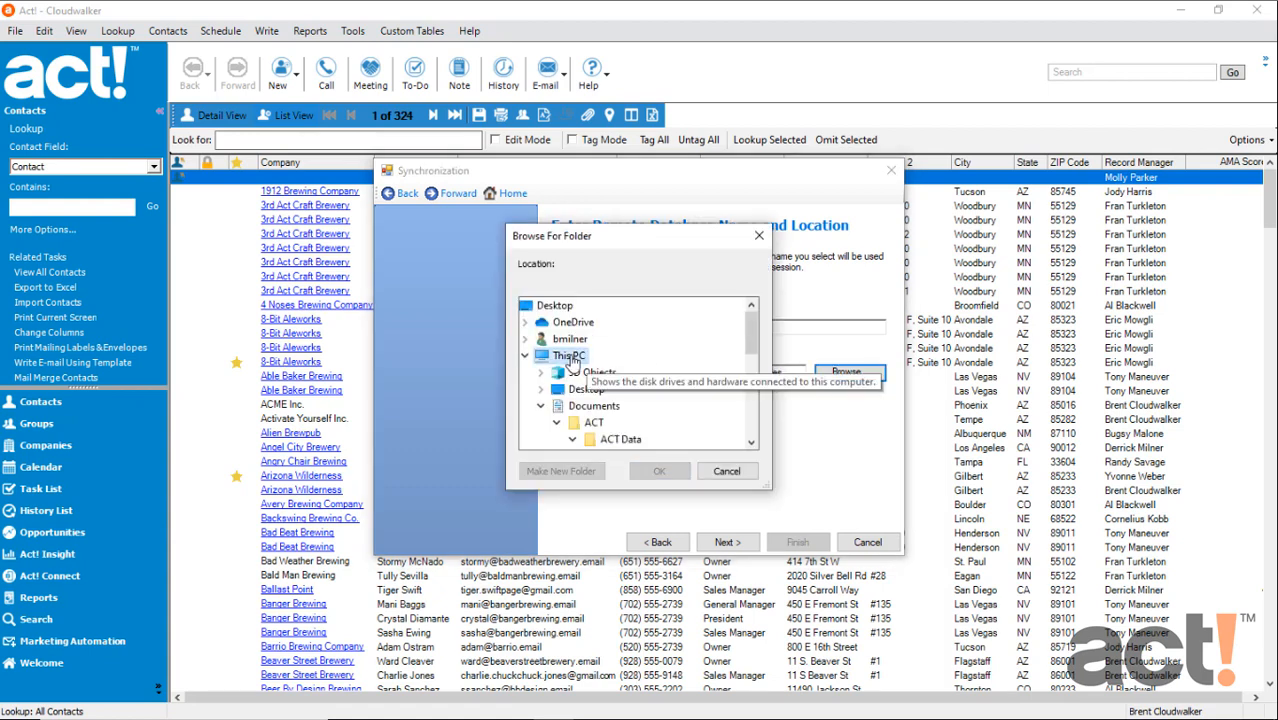
left_click(541, 406)
scroll(560, 410, "down", 2)
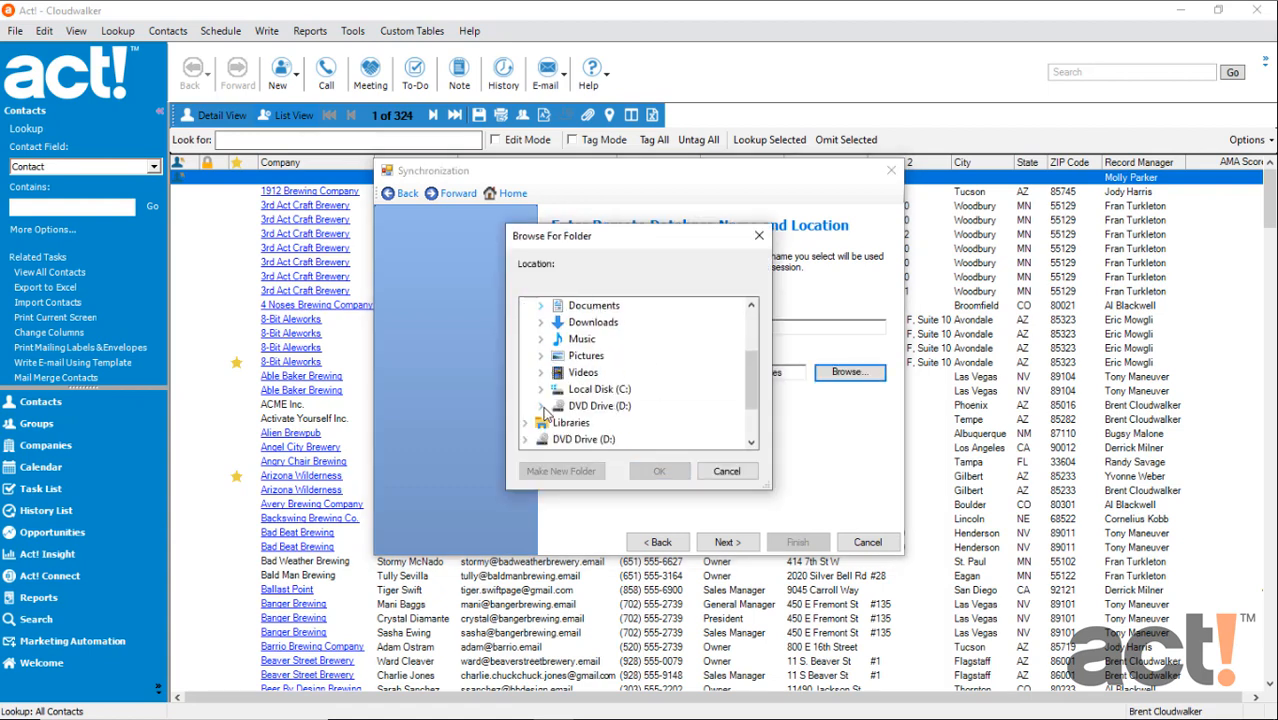
double_click(595, 390)
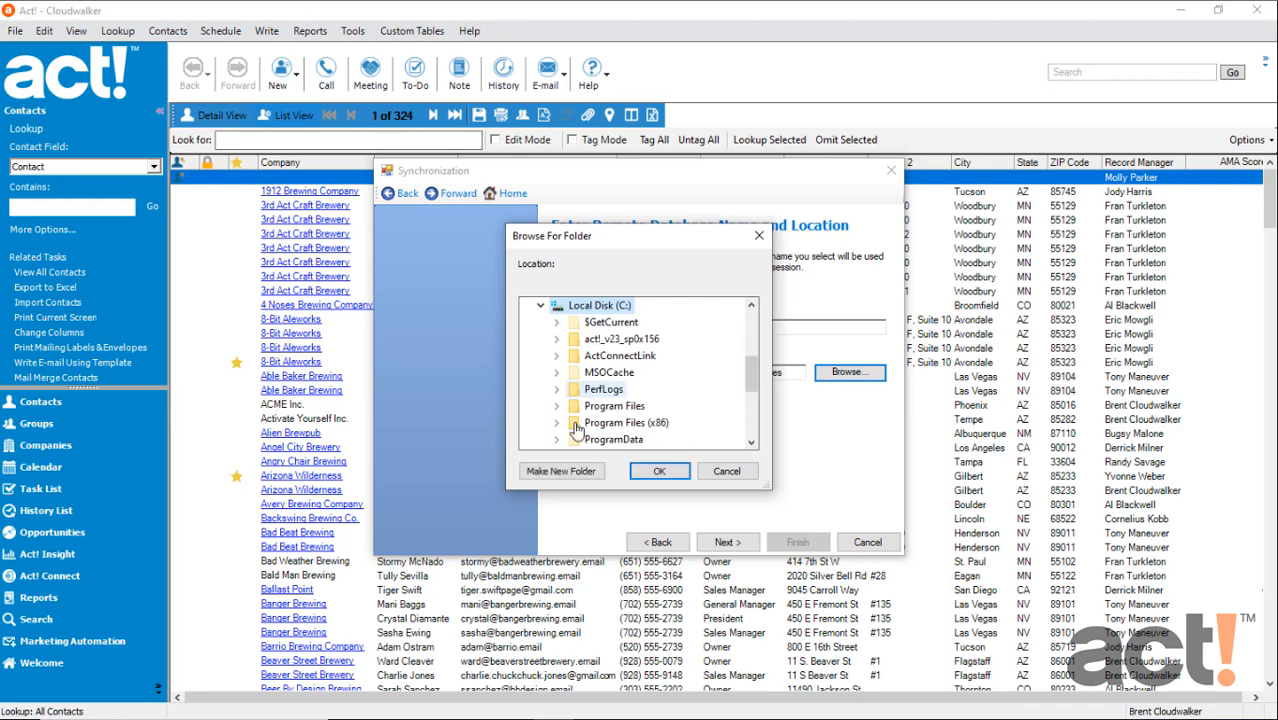
left_click(561, 474)
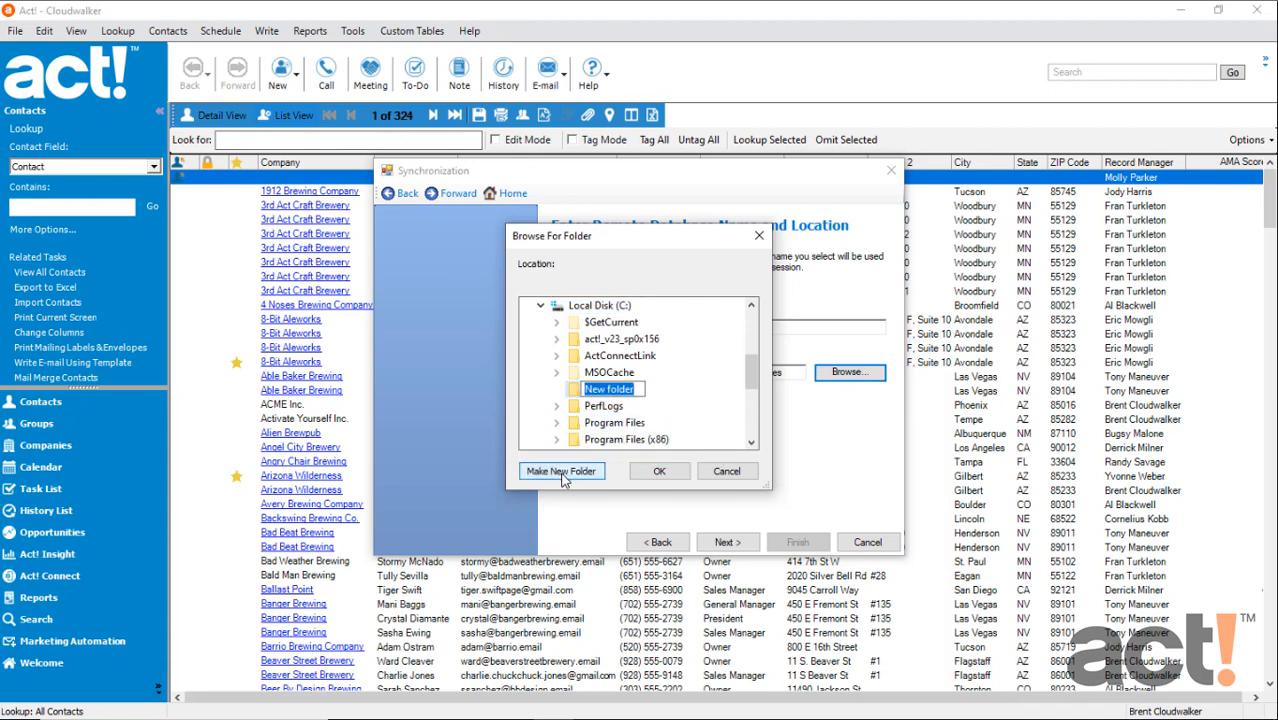
type("Sync")
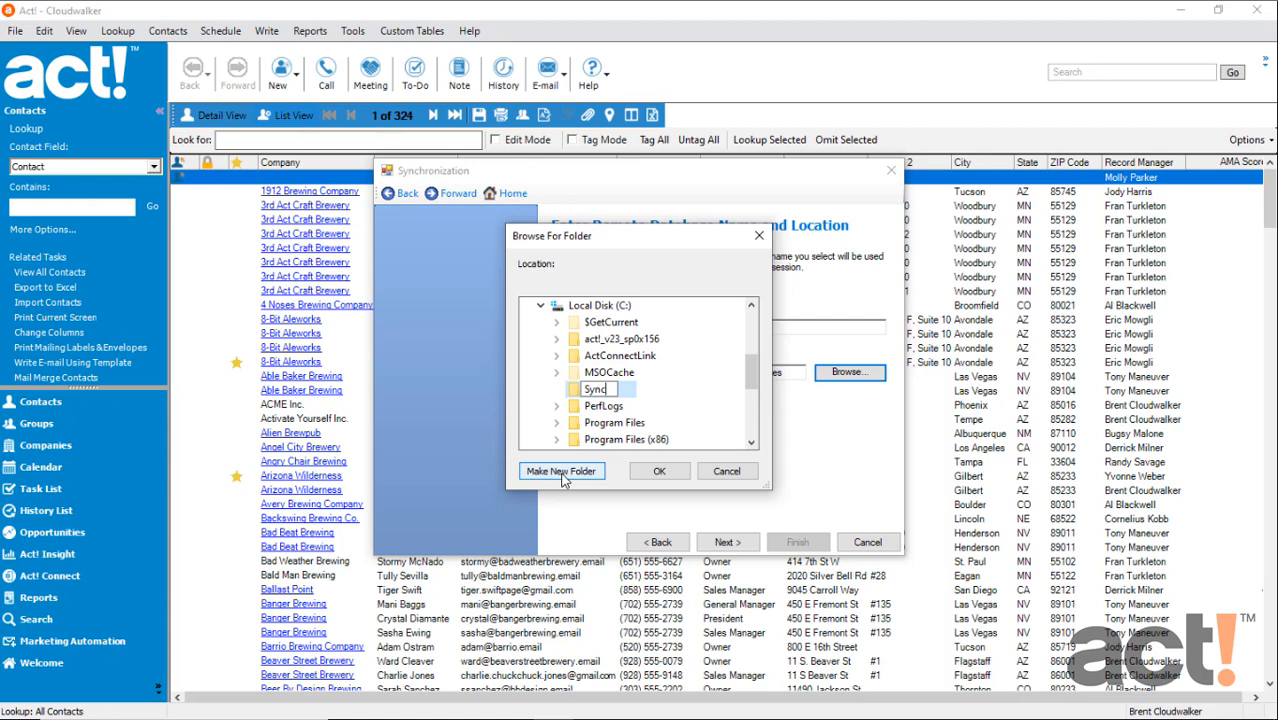
key("Return")
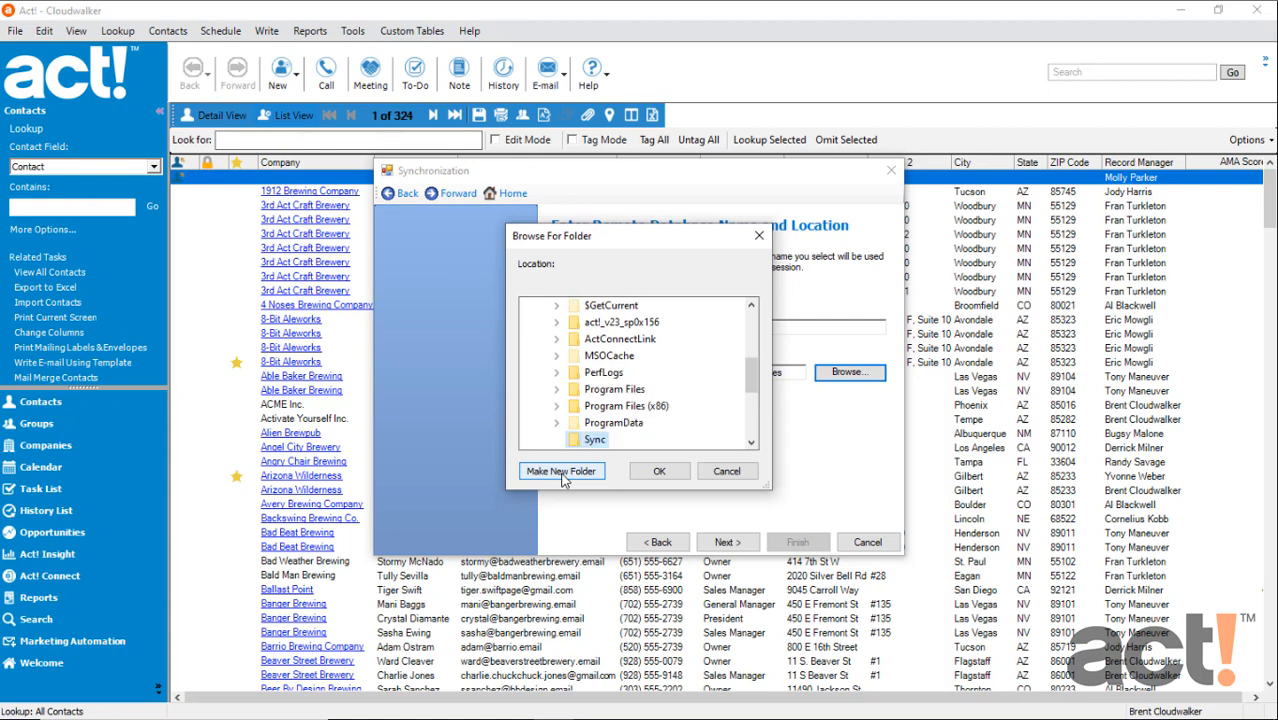
left_click(660, 476)
left_click(724, 543)
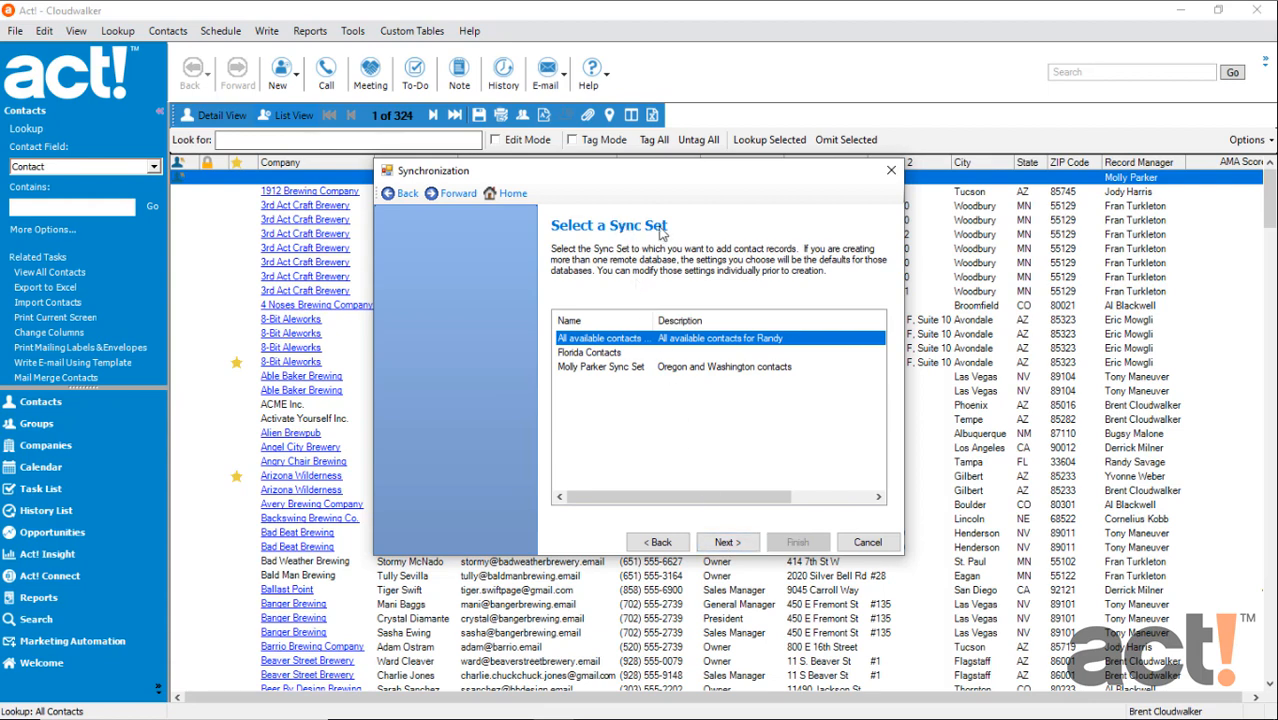
Select the sync set for Oregon and Washington contacts and accept the default supplemental file, attachment and reminder options
left_click(574, 372)
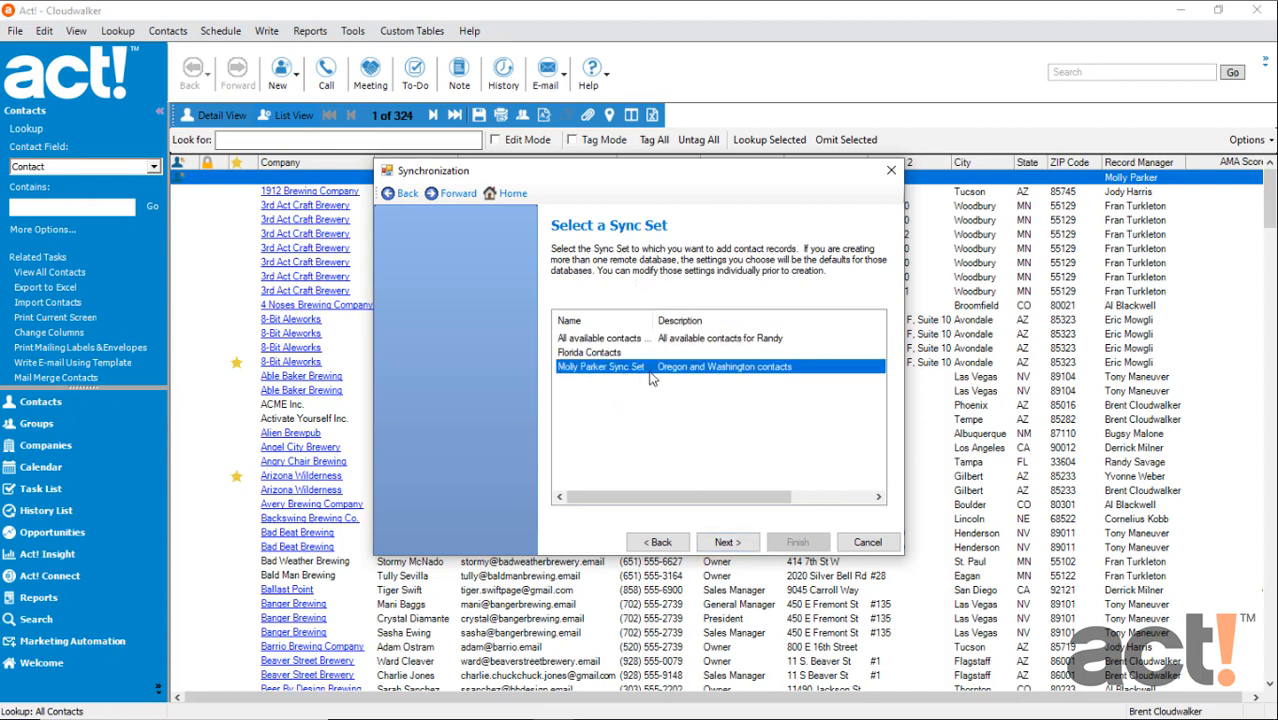
left_click(716, 543)
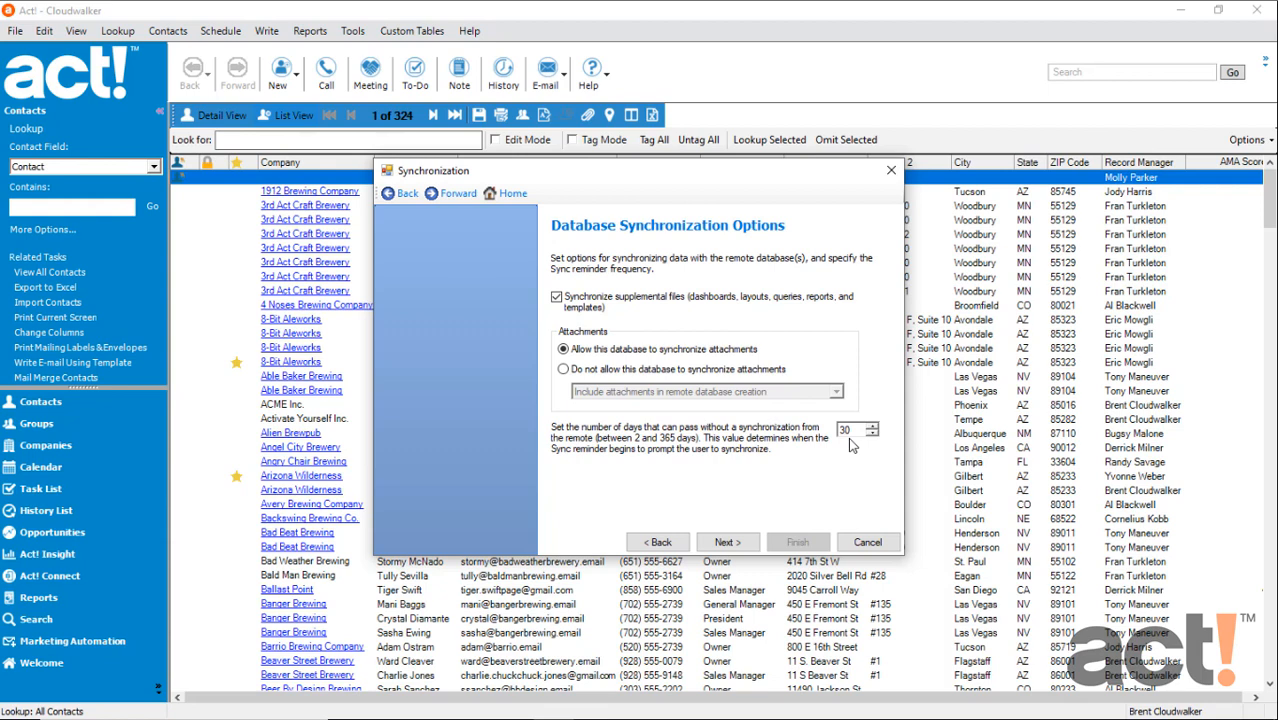
left_click(726, 542)
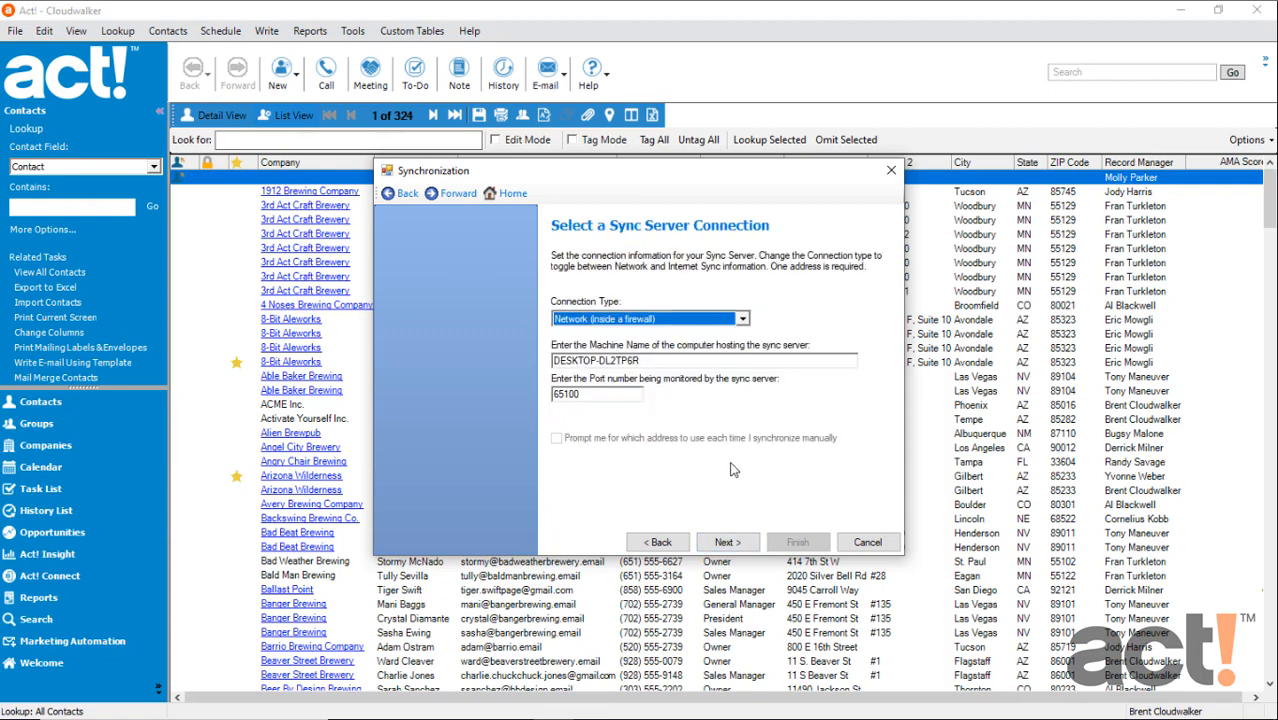
Set the sync server connection type to Network (inside a firewall) and accept the default machine name and port
left_click(590, 320)
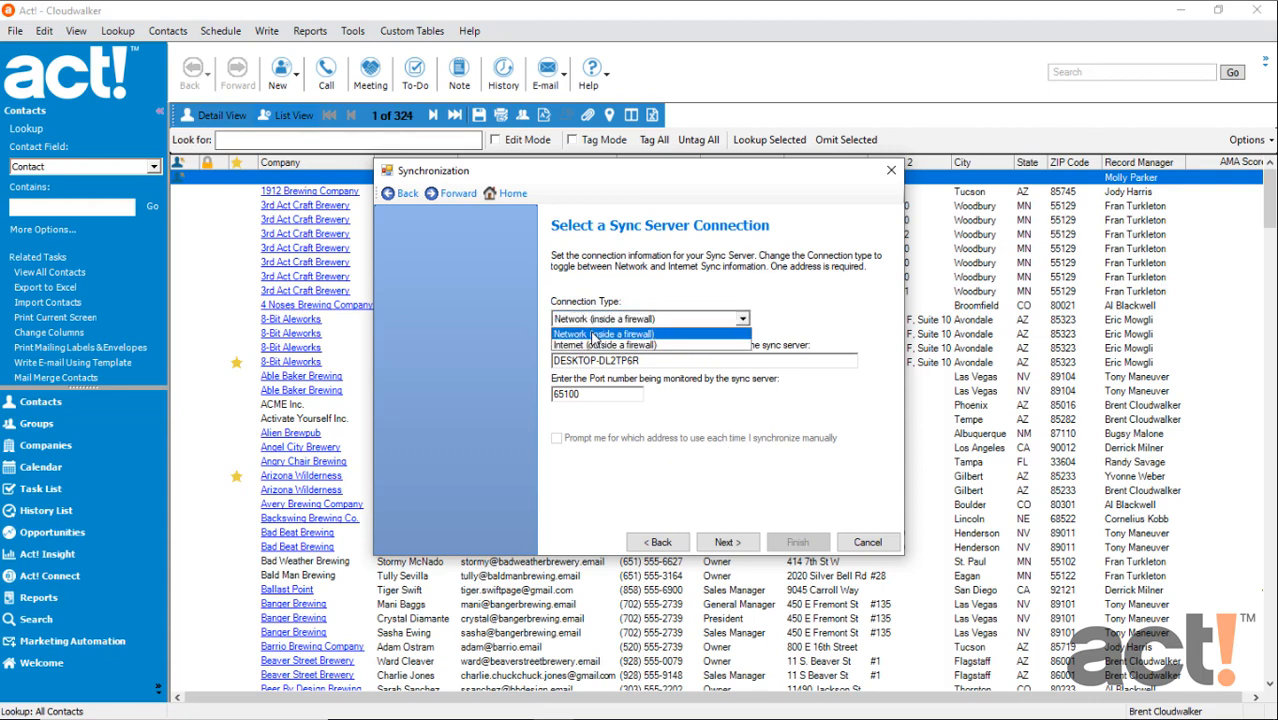
left_click(592, 334)
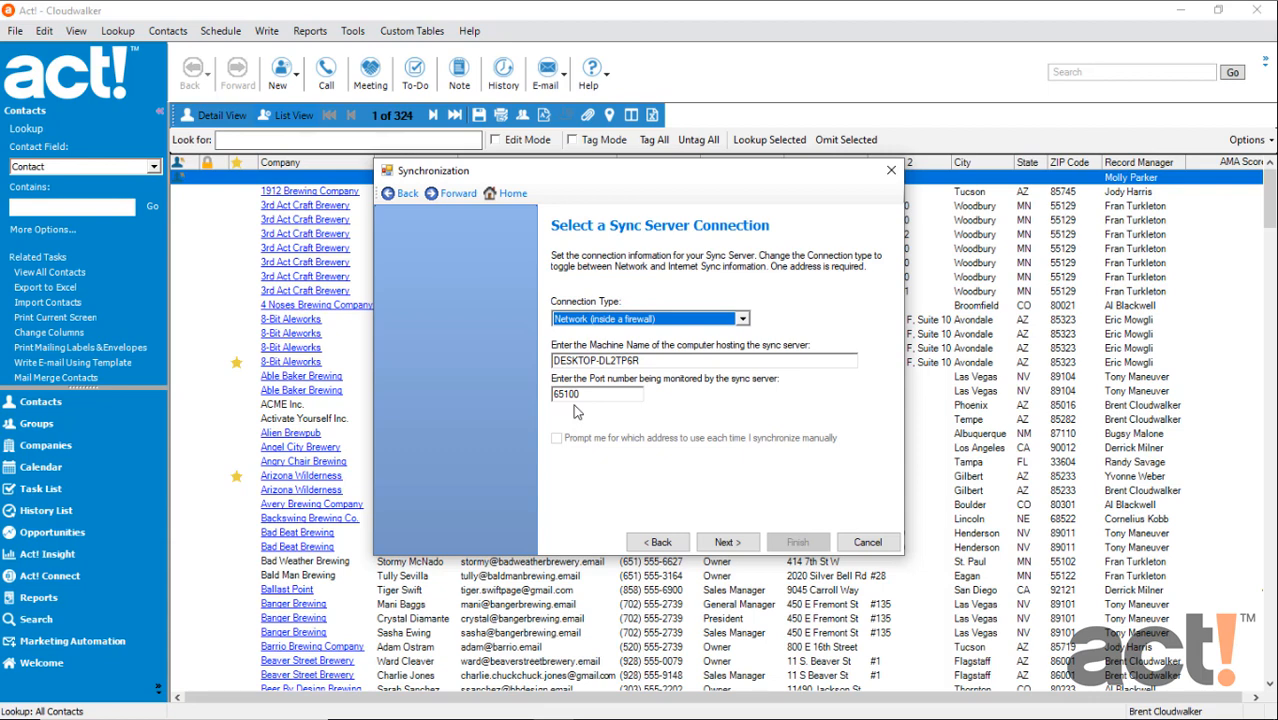
left_click(728, 543)
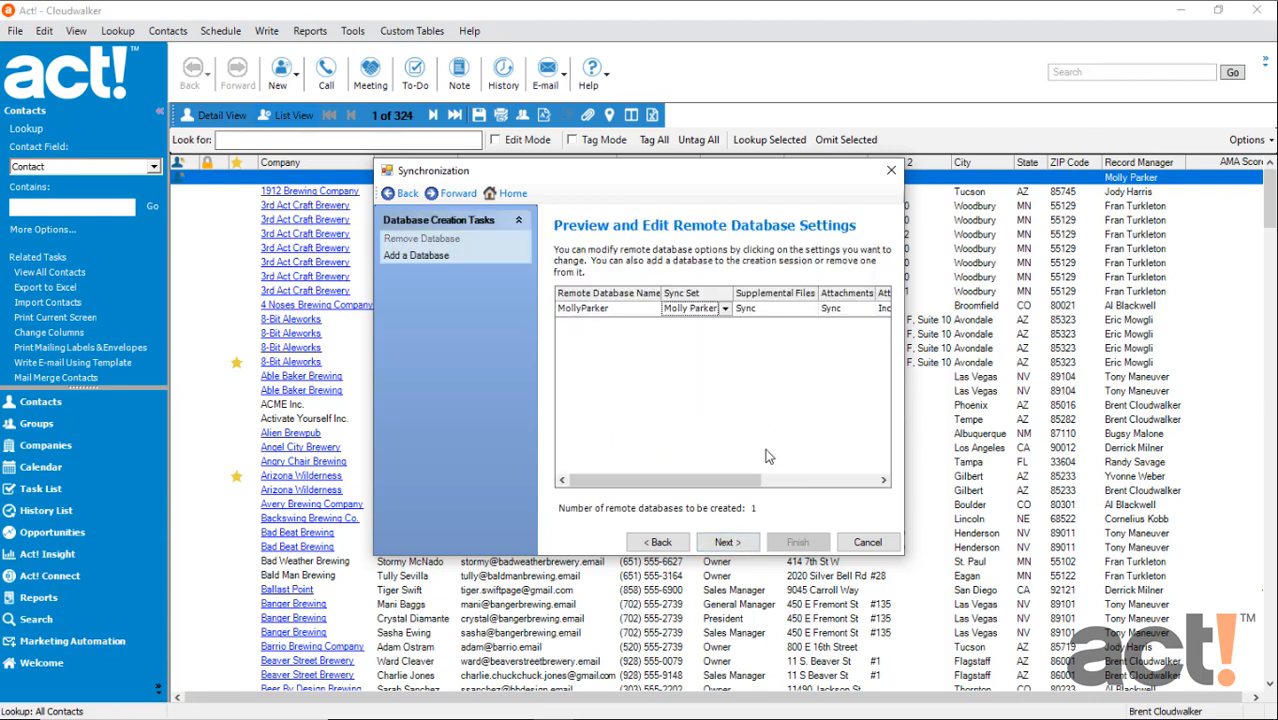
Accept the previewed settings, build the remote database without password protection and open the folder containing it
left_click(728, 542)
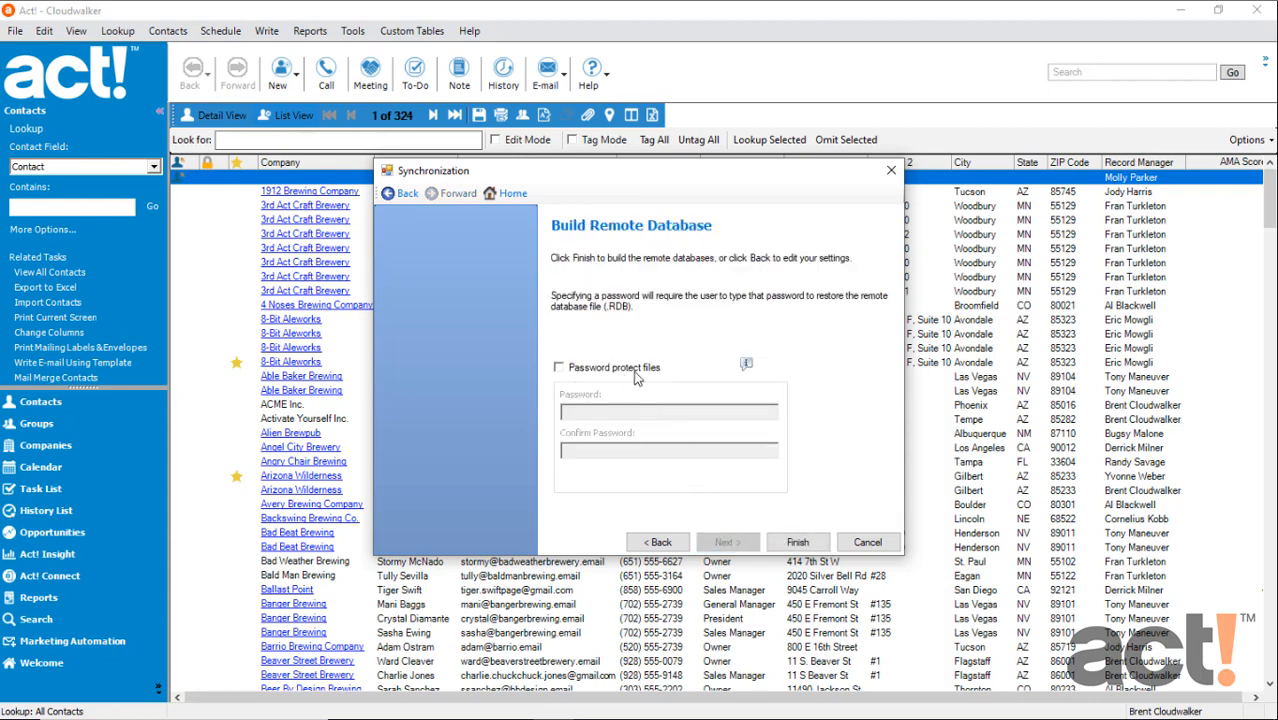
left_click(797, 542)
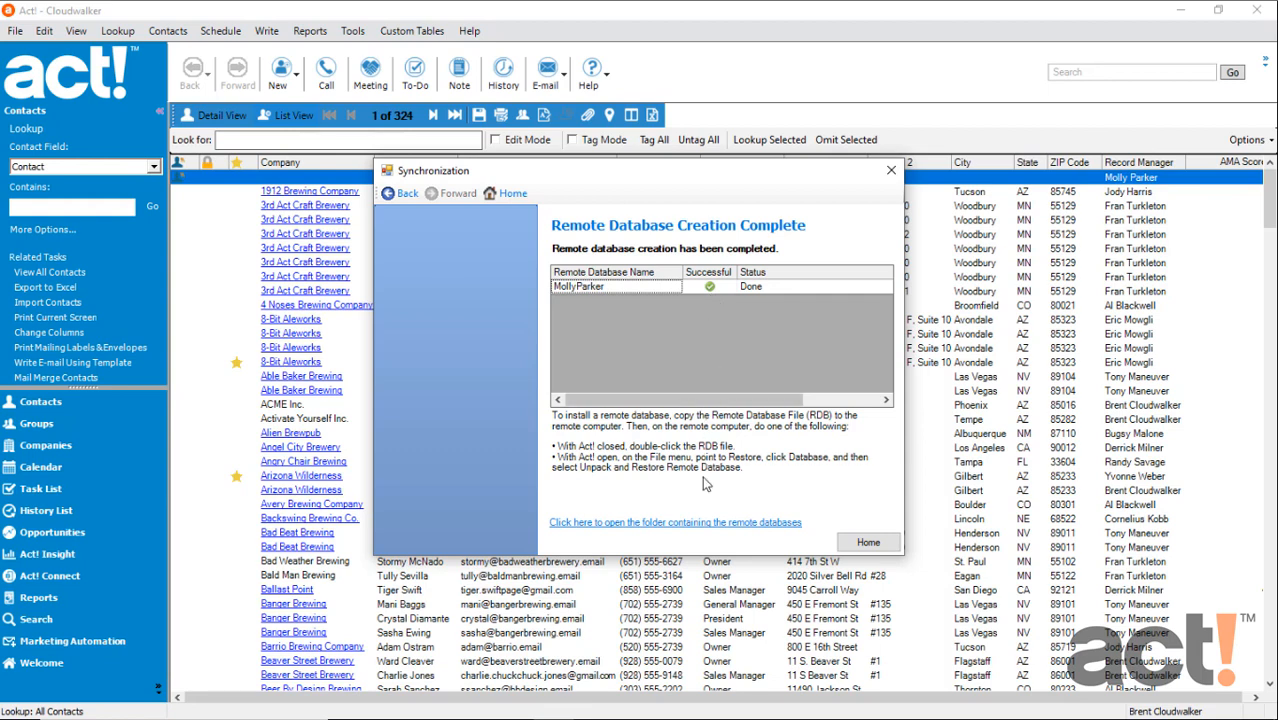
left_click(686, 528)
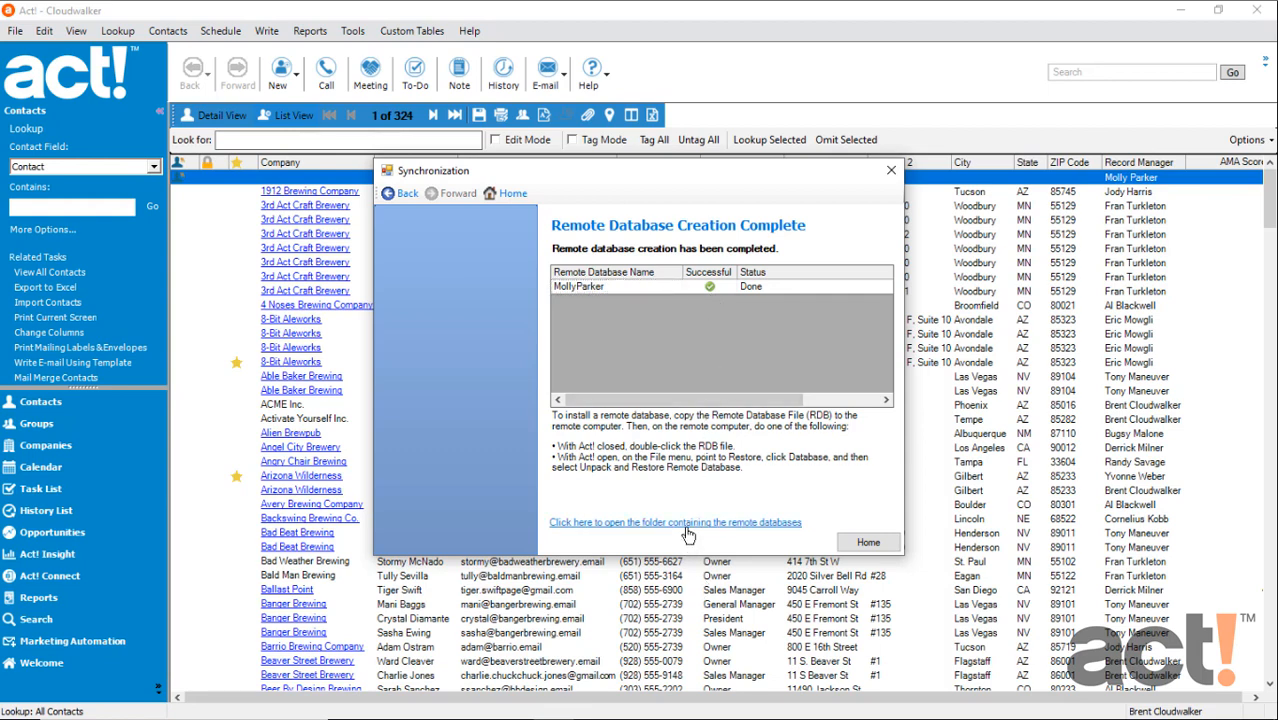